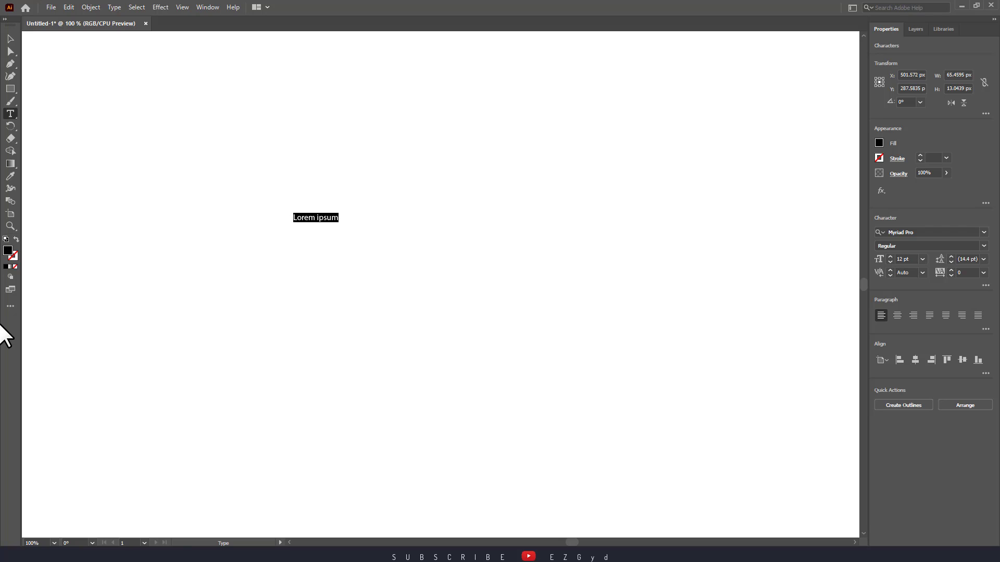
# Replace the placeholder text with "WARP TEXT" and finish text editing.
pyautogui.write('WARP T')
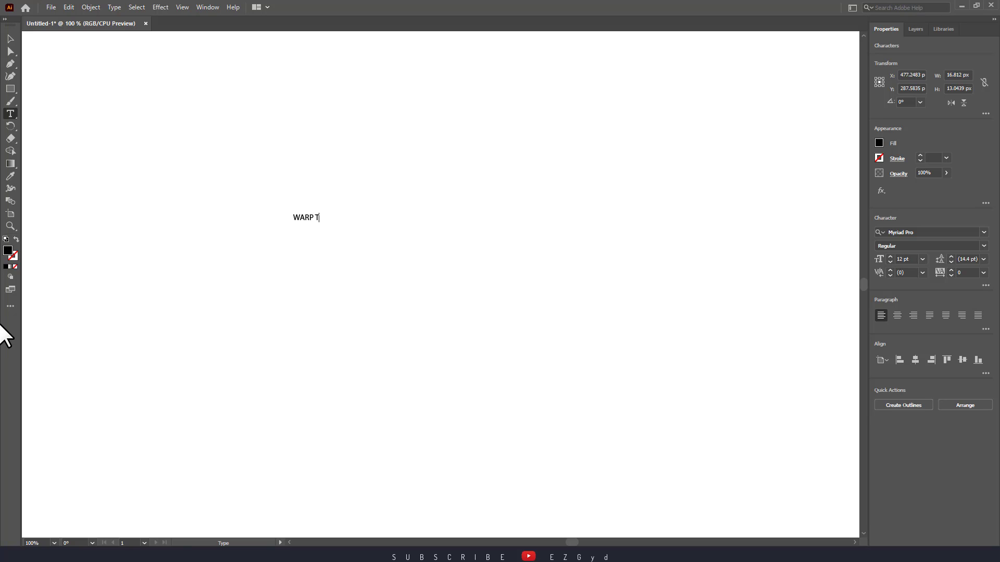
pyautogui.write('EXT')
pyautogui.click(7, 42)
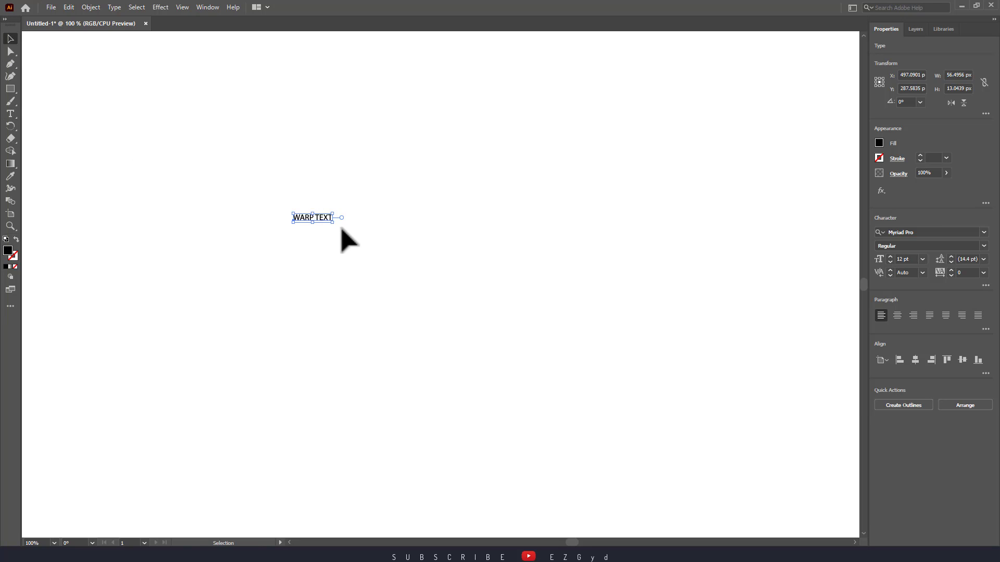
# Enlarge the WARP TEXT object to about 467 px wide, position it in the upper middle of the canvas, and deselect it.
pyautogui.moveTo(333, 223); pyautogui.dragTo(599, 349)
pyautogui.moveTo(415, 250); pyautogui.dragTo(435, 197)
pyautogui.click(419, 272)
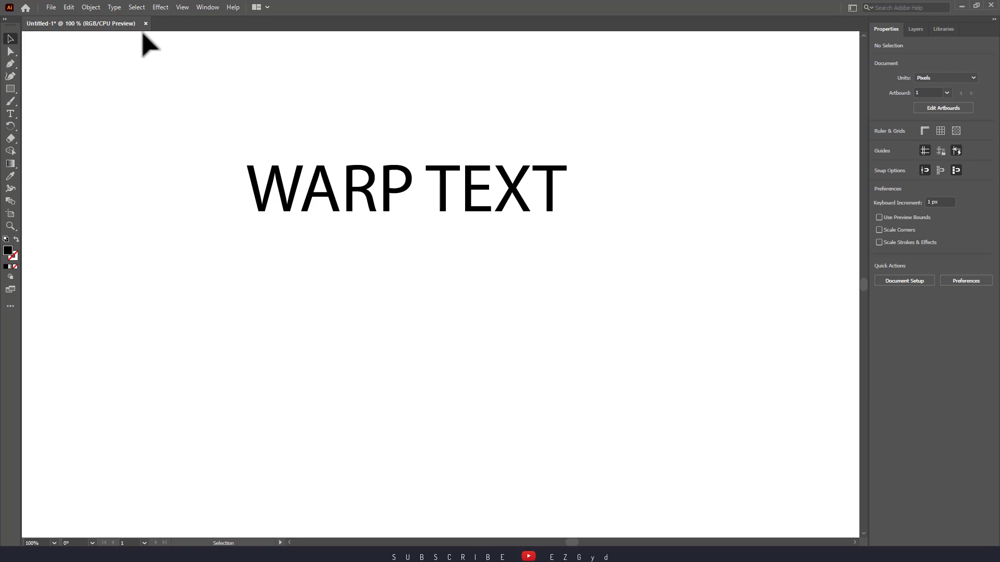
# Start an Envelope Distort Make with Warp on the WARP TEXT object and keep its options dialog clear of the text.
pyautogui.click(357, 174)
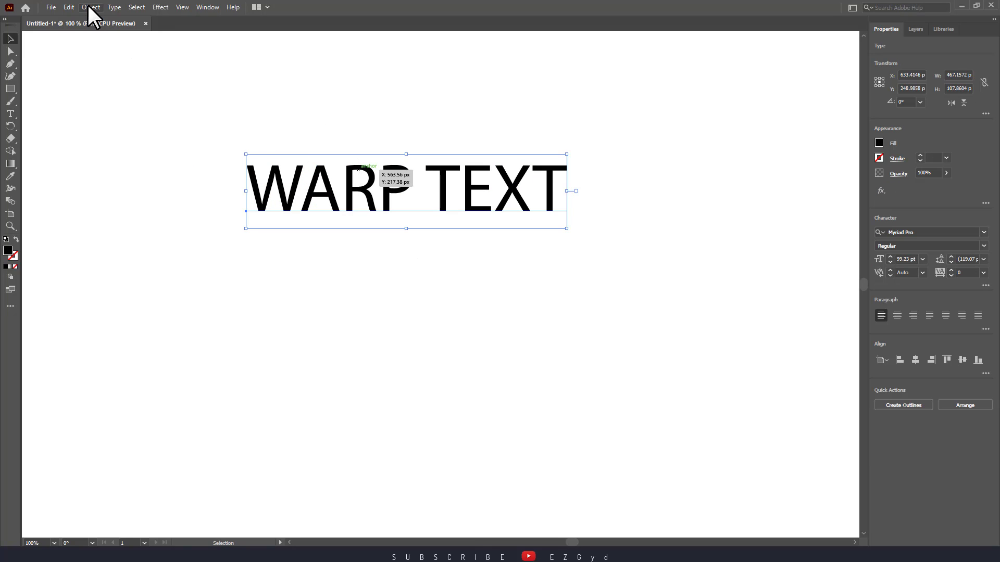
pyautogui.click(97, 35)
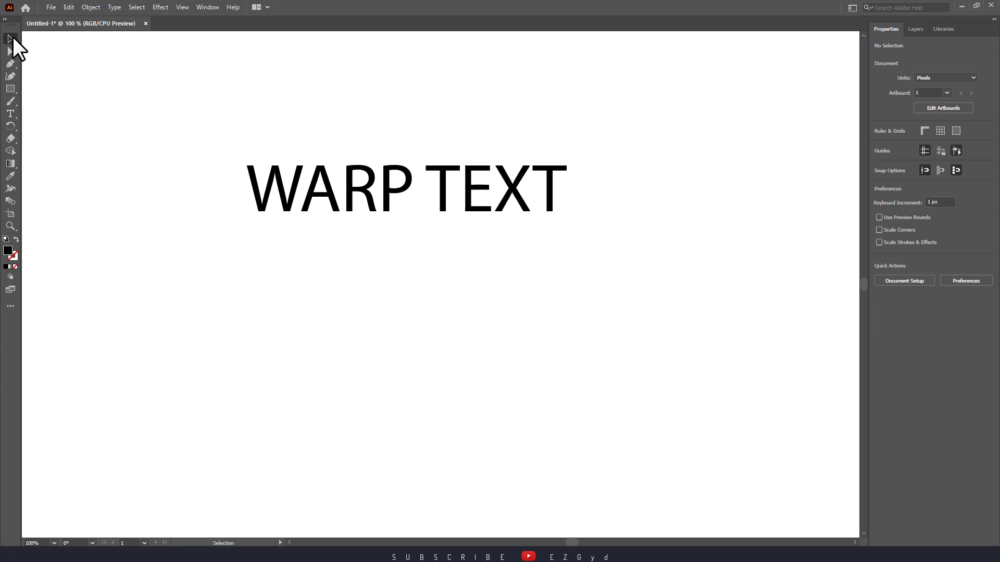
pyautogui.click(333, 210)
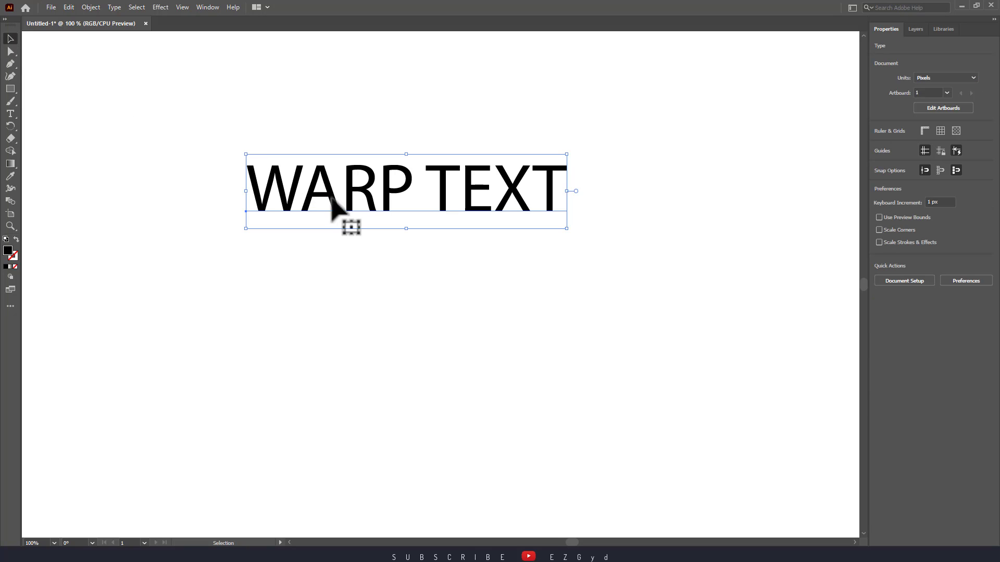
pyautogui.click(91, 8)
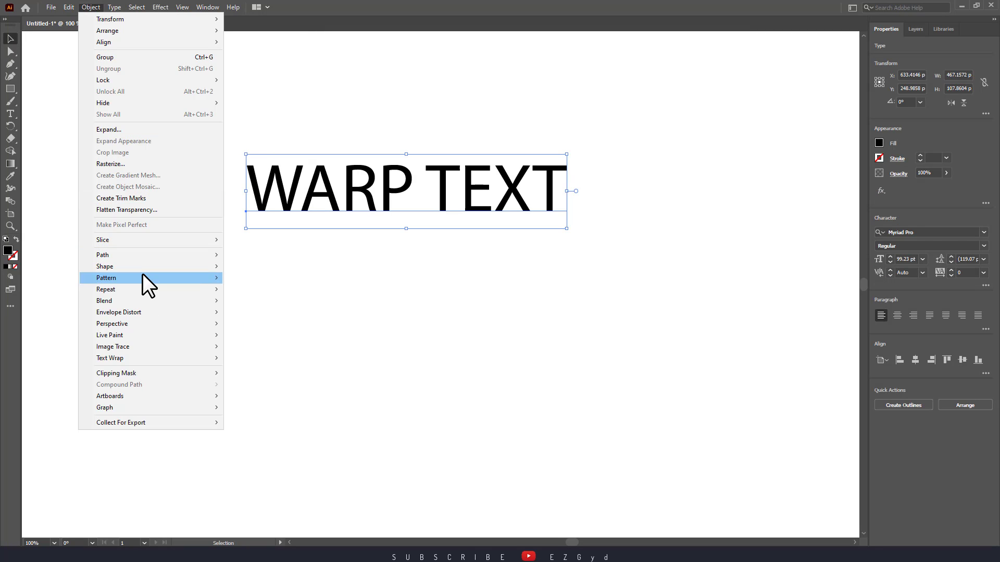
pyautogui.moveTo(152, 312)
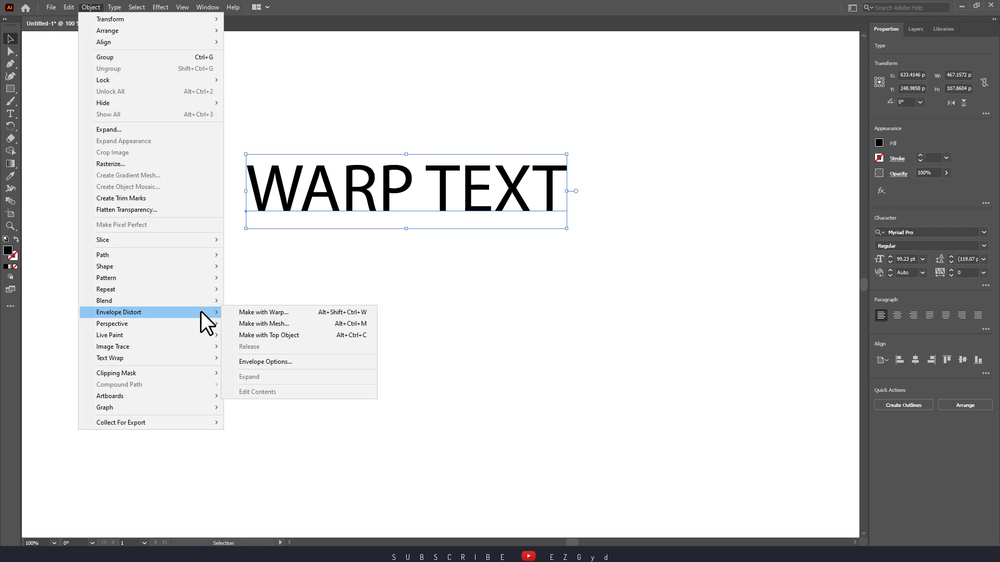
pyautogui.click(298, 313)
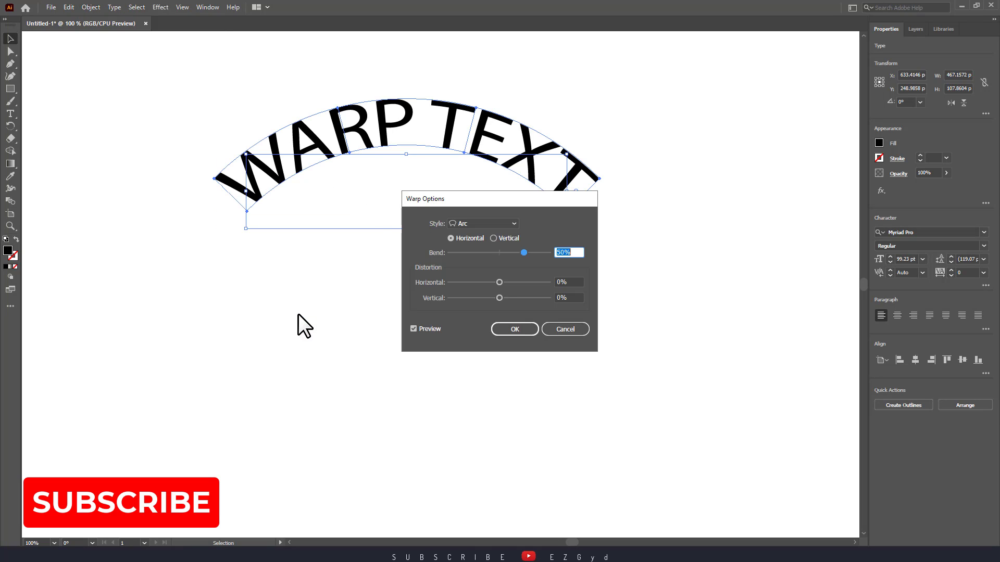
pyautogui.moveTo(541, 193); pyautogui.dragTo(441, 275)
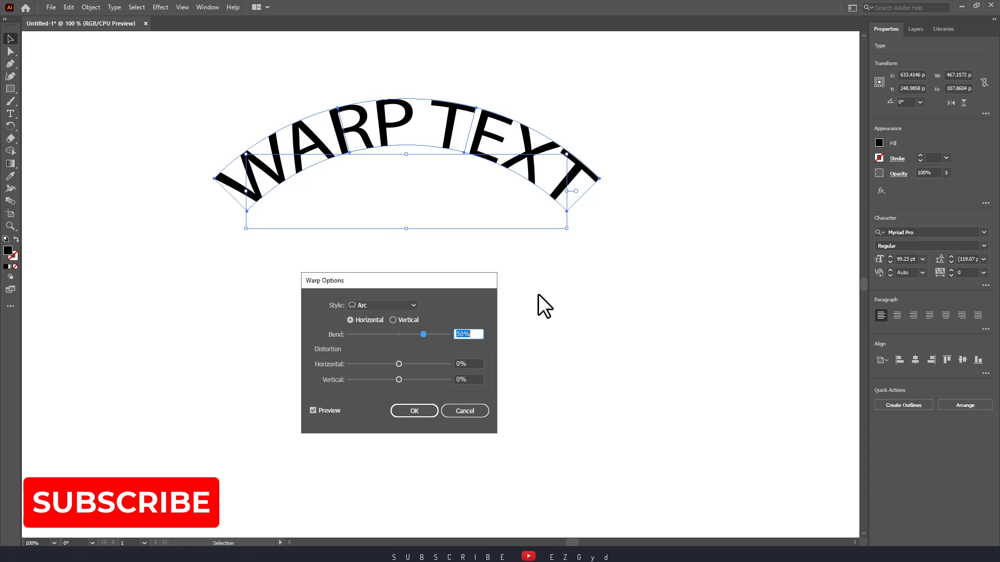
# Preview the Arc Lower and Arc Upper warp styles on the text.
pyautogui.click(413, 305)
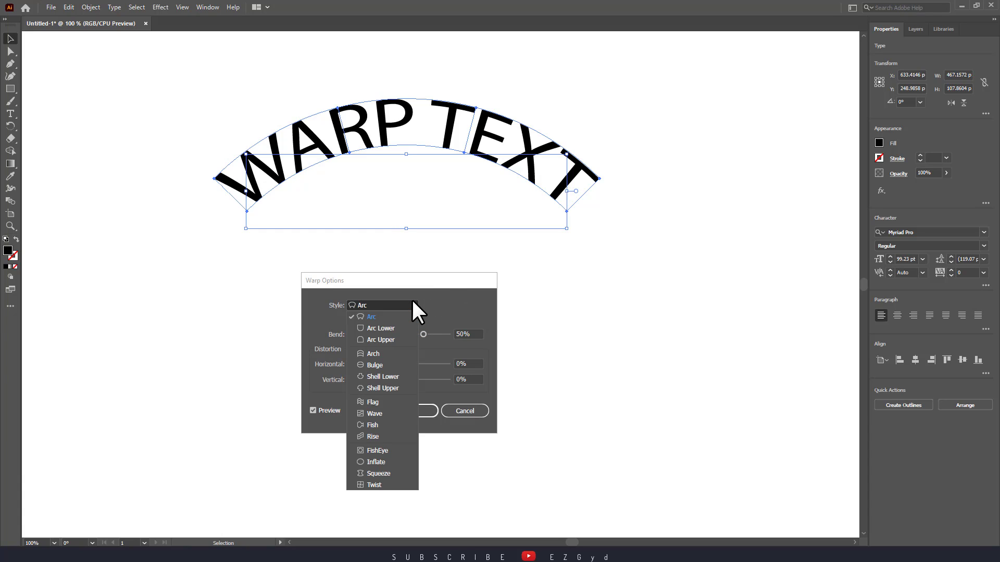
pyautogui.click(396, 328)
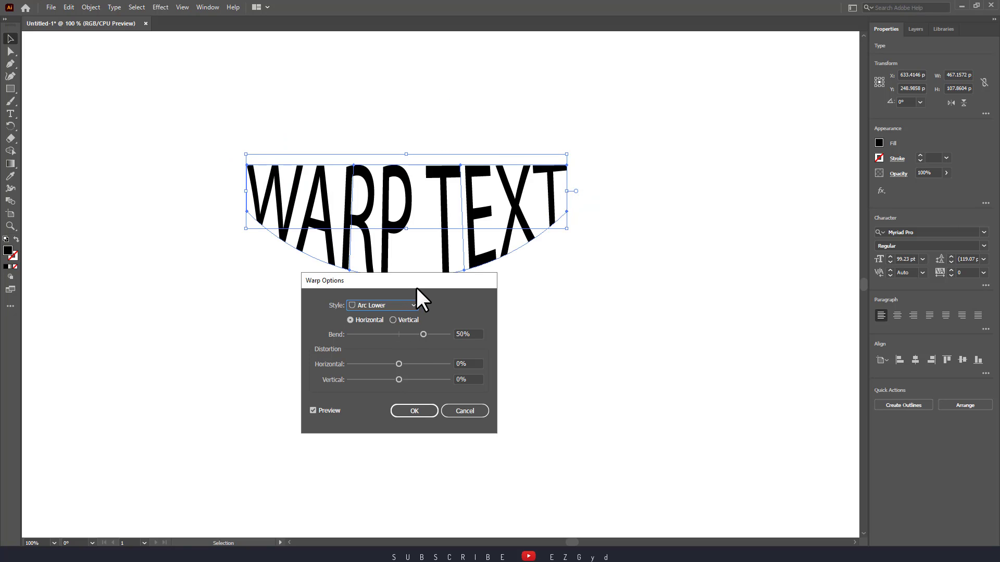
pyautogui.moveTo(416, 286); pyautogui.dragTo(721, 190)
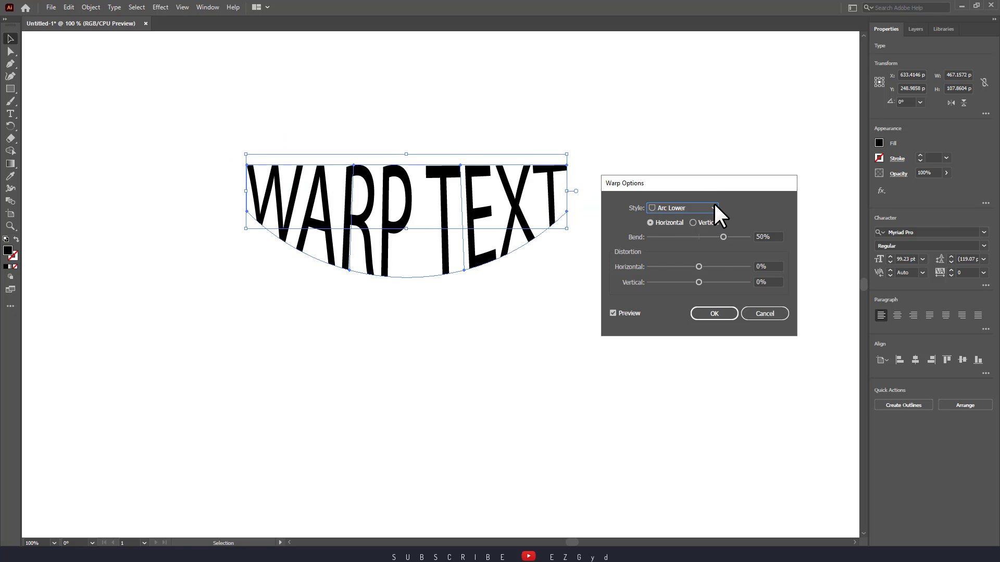
pyautogui.click(714, 205)
pyautogui.click(702, 242)
# Preview the Arch, Bulge, Shell Lower and Shell Upper warp styles on the text, one after another.
pyautogui.click(699, 207)
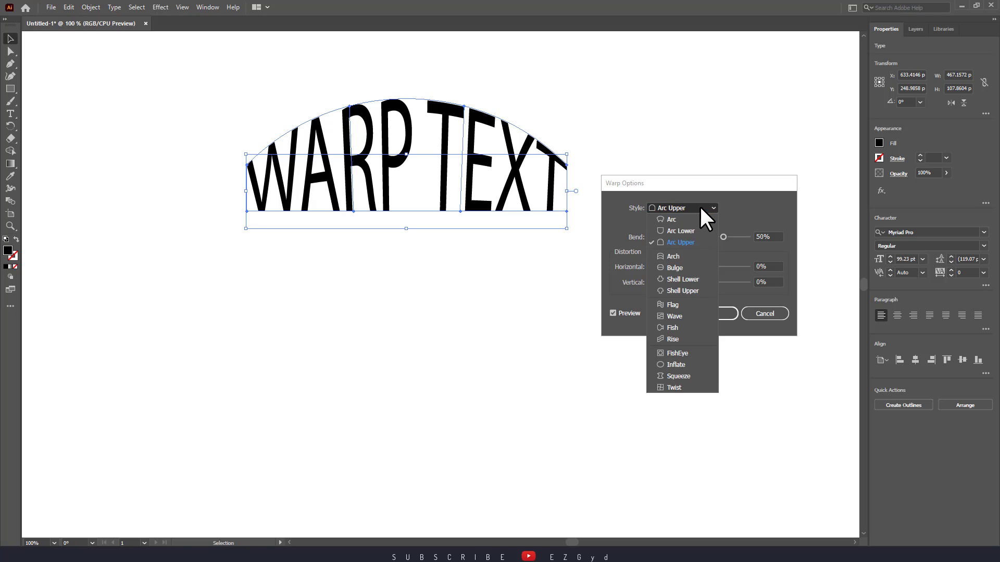
pyautogui.click(695, 254)
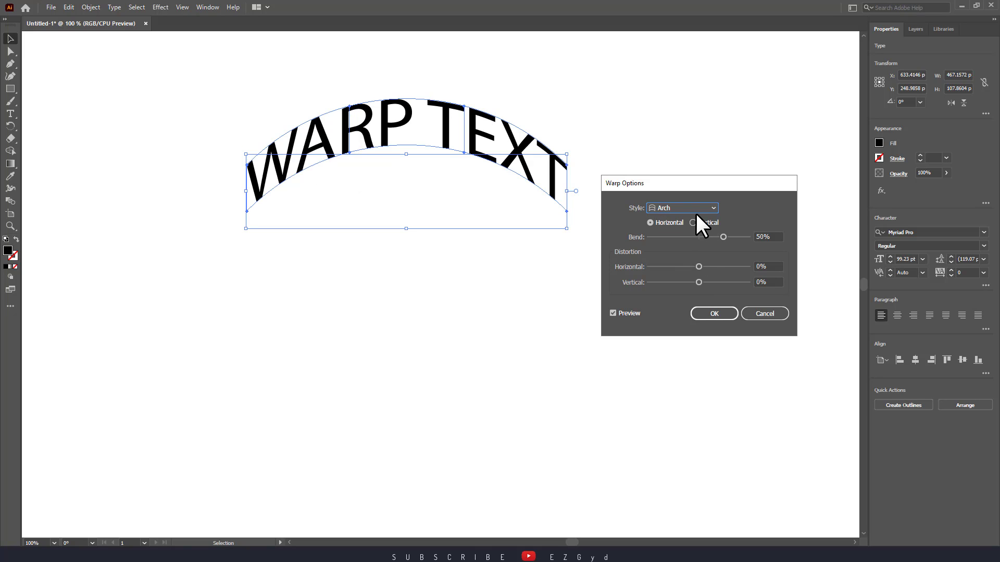
pyautogui.click(699, 211)
pyautogui.click(702, 268)
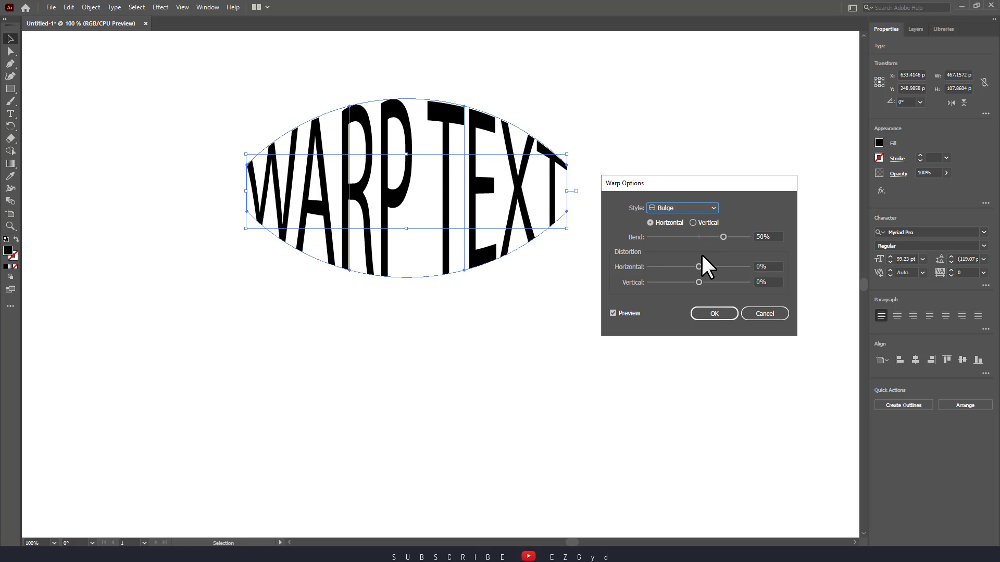
pyautogui.click(696, 207)
pyautogui.click(682, 275)
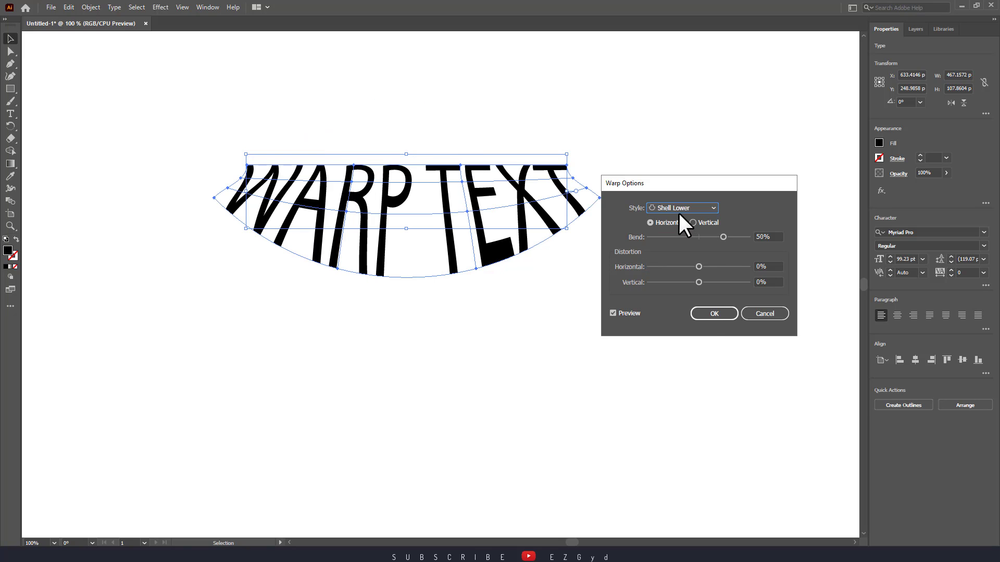
pyautogui.click(677, 208)
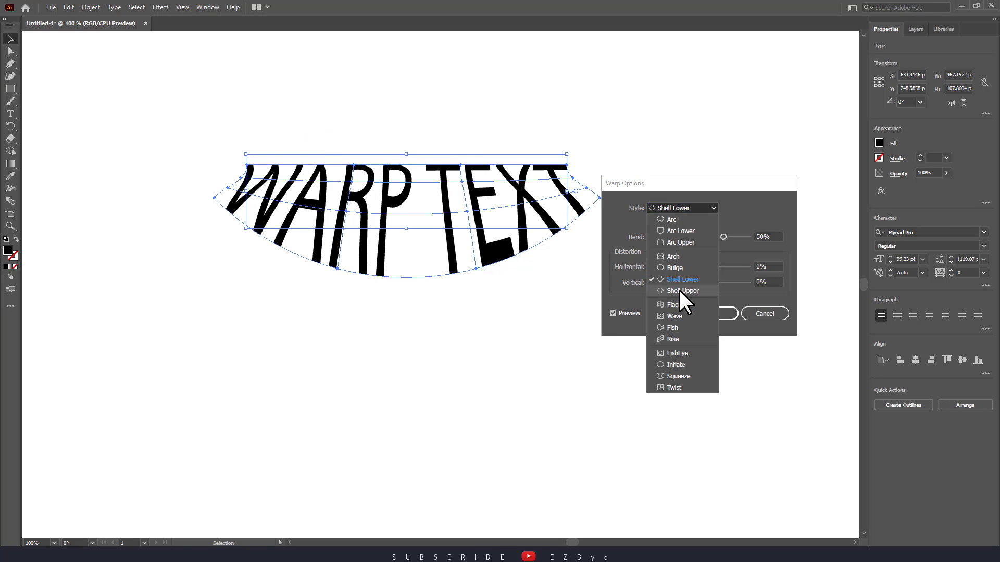
pyautogui.click(679, 288)
# Preview the Flag, Wave, Fish and Rise warp styles on the text, one after another.
pyautogui.click(675, 212)
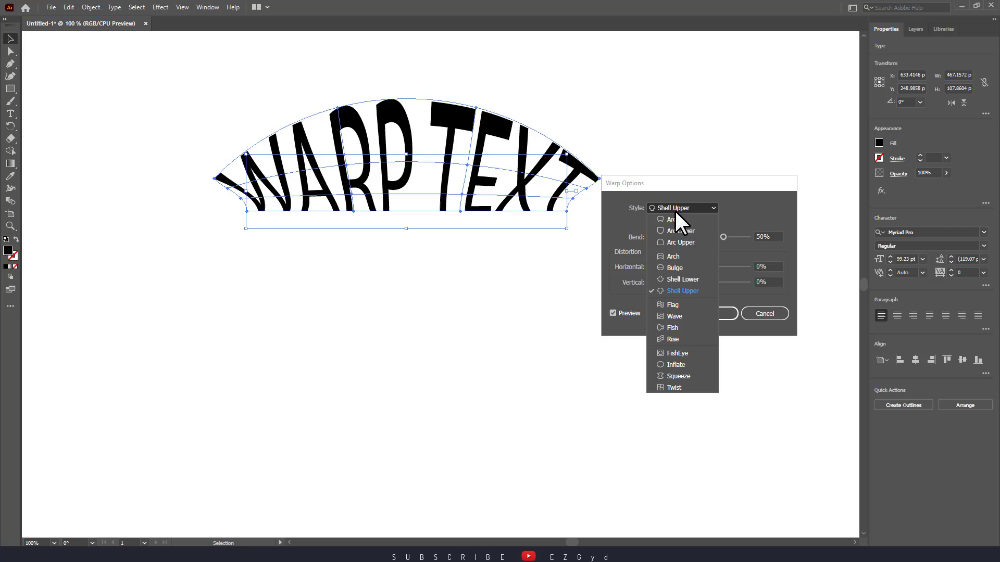
pyautogui.click(685, 303)
pyautogui.click(700, 211)
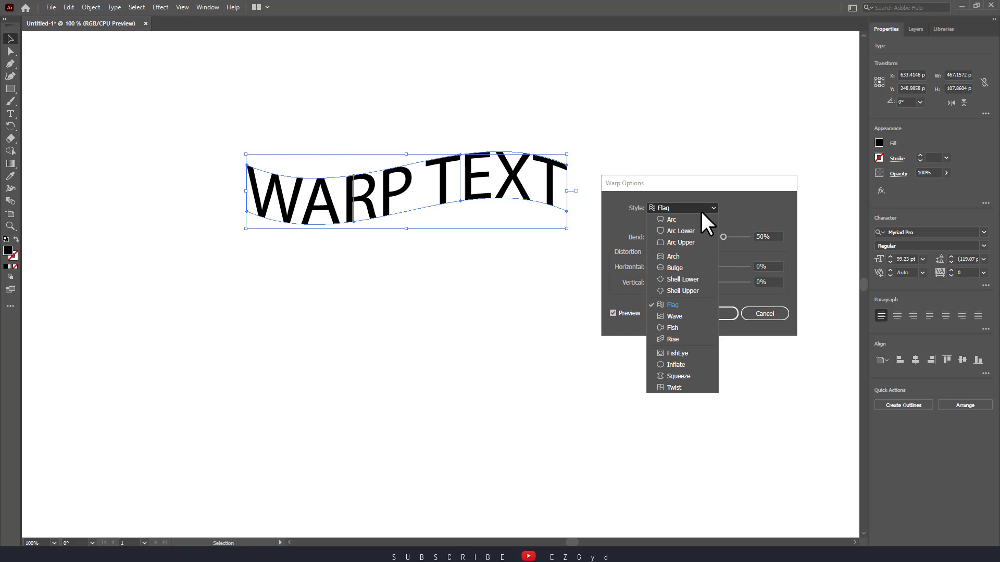
pyautogui.click(698, 316)
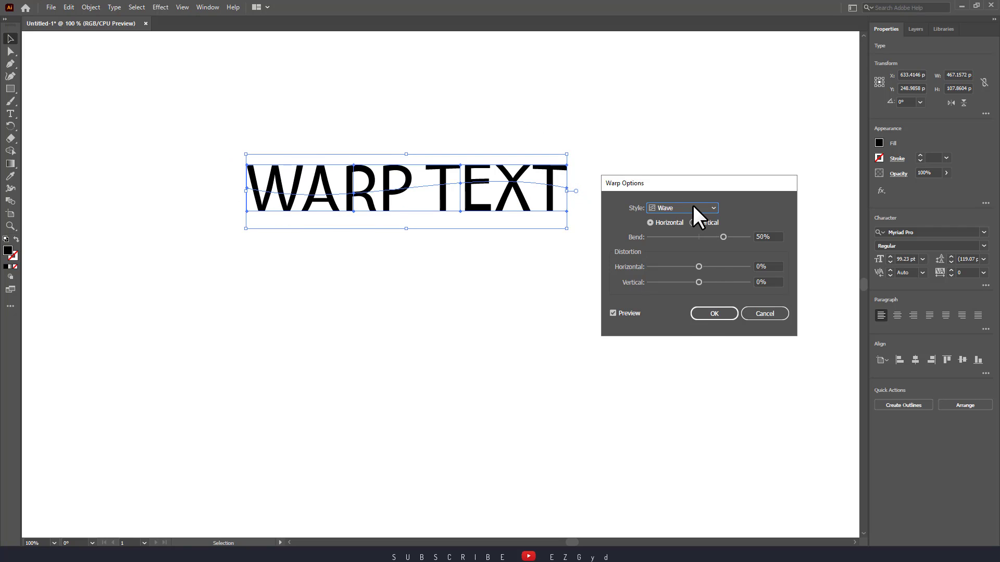
pyautogui.click(692, 206)
pyautogui.click(685, 327)
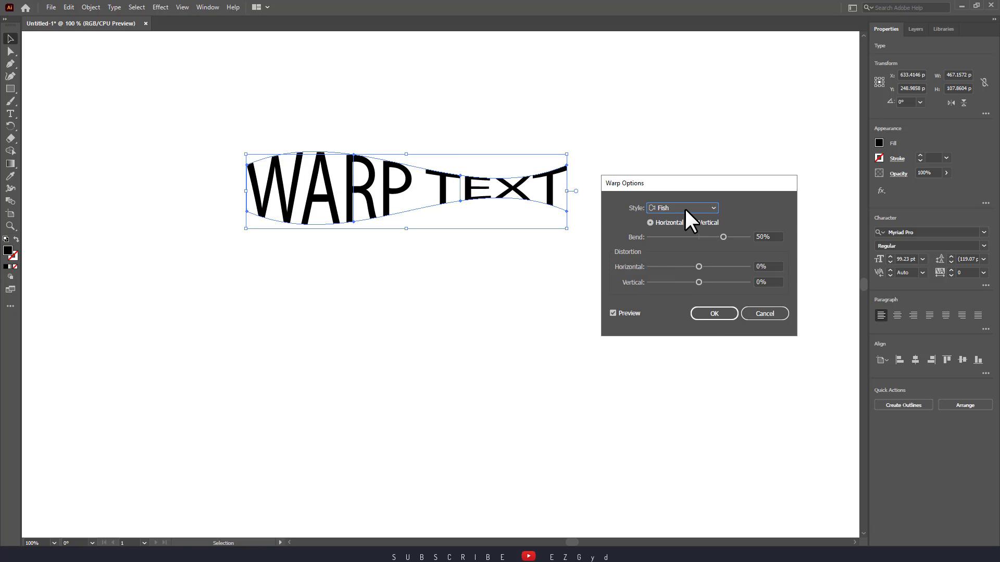
pyautogui.click(684, 207)
pyautogui.click(691, 338)
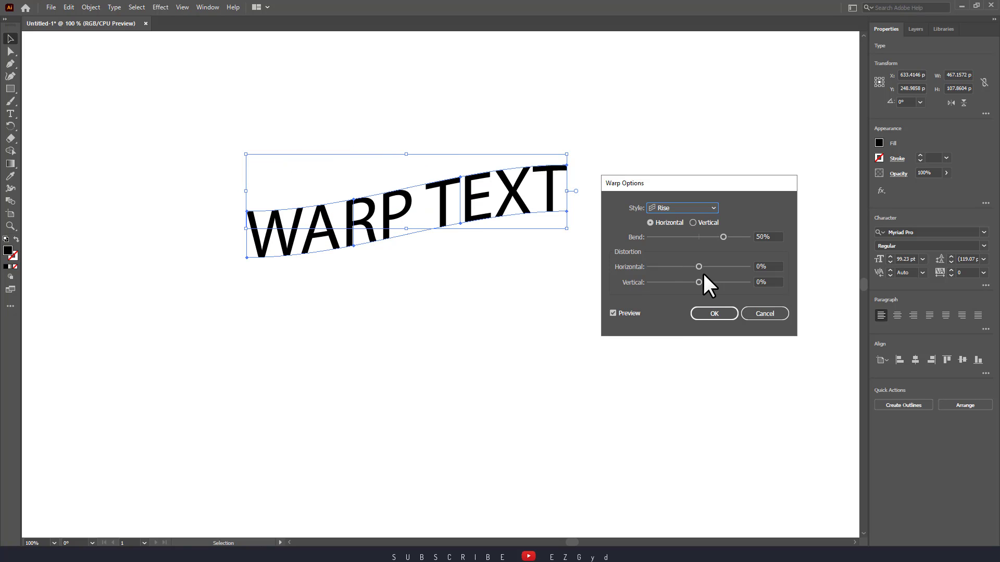
# Preview the FishEye, Inflate, Squeeze and Twist warp styles on the text, one after another.
pyautogui.click(698, 209)
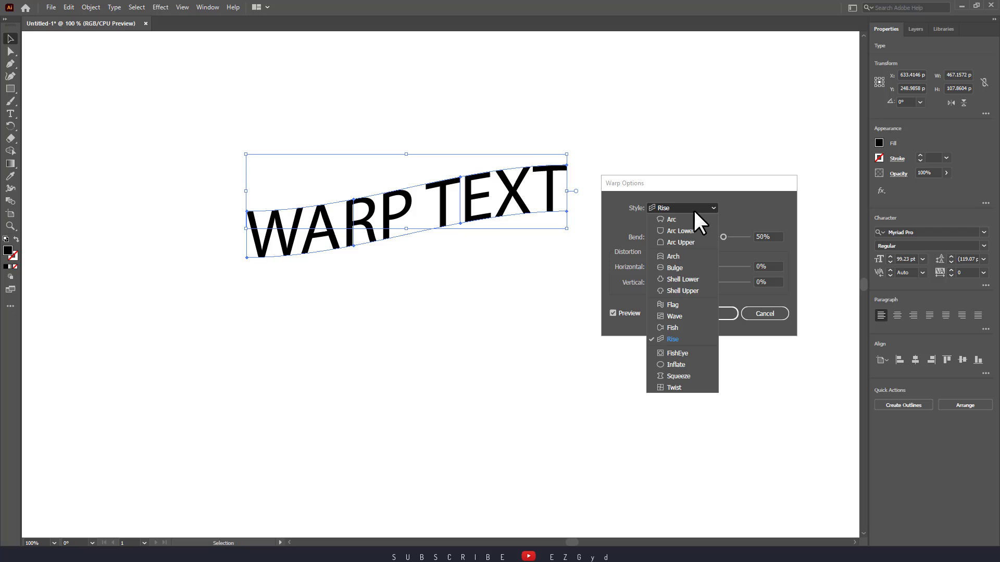
pyautogui.click(686, 352)
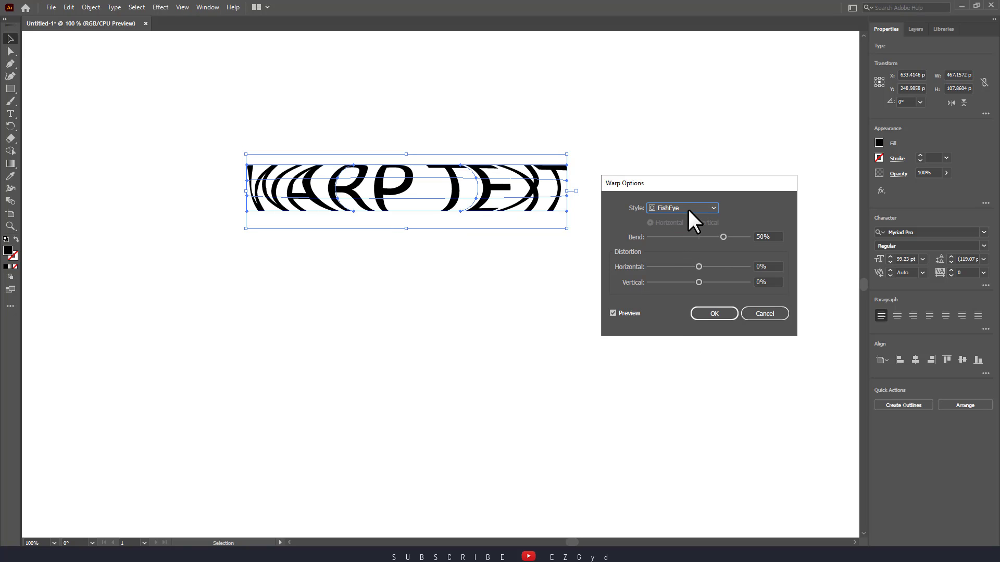
pyautogui.click(688, 208)
pyautogui.click(697, 367)
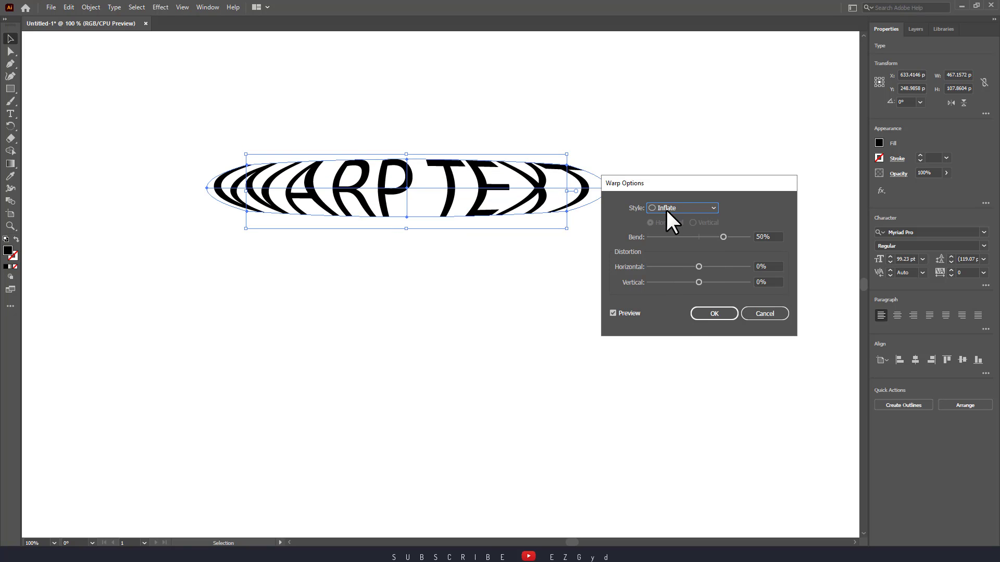
pyautogui.moveTo(685, 185); pyautogui.dragTo(699, 192)
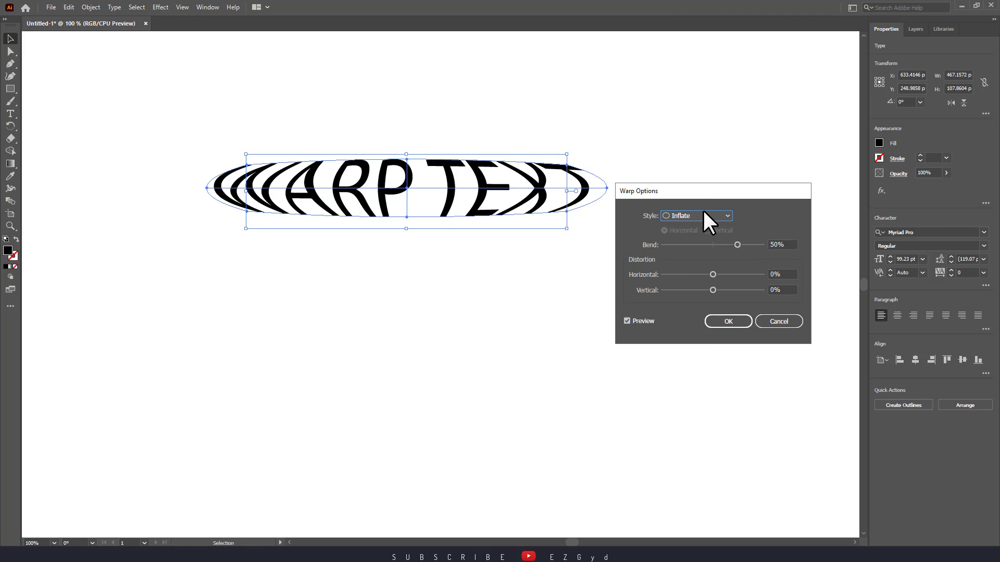
pyautogui.click(705, 215)
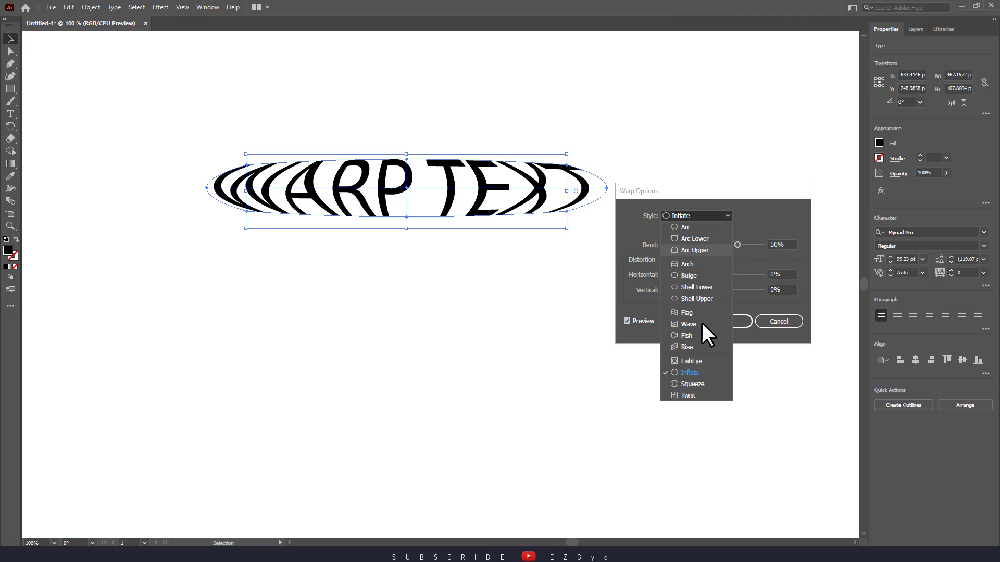
pyautogui.click(709, 382)
pyautogui.click(701, 213)
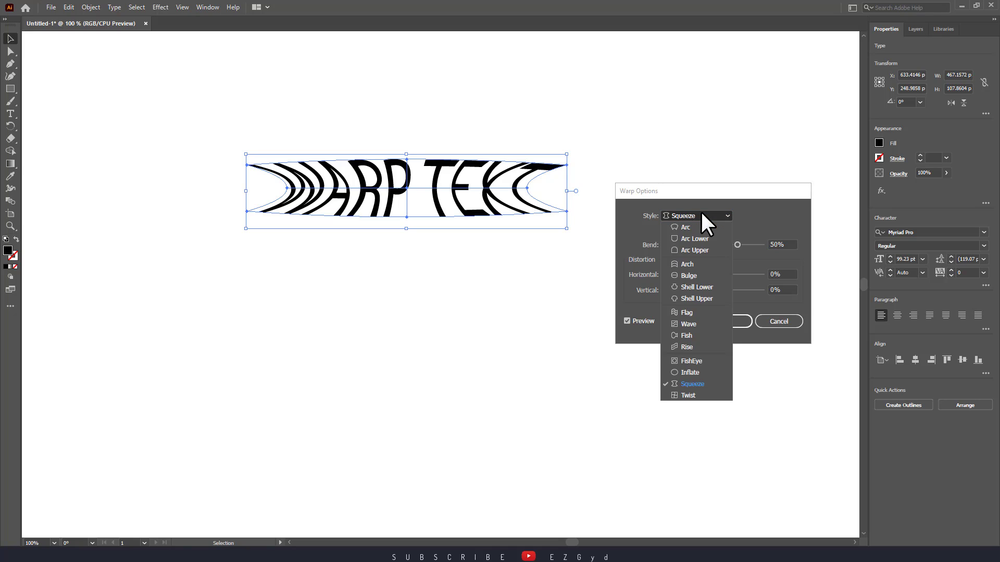
pyautogui.click(696, 393)
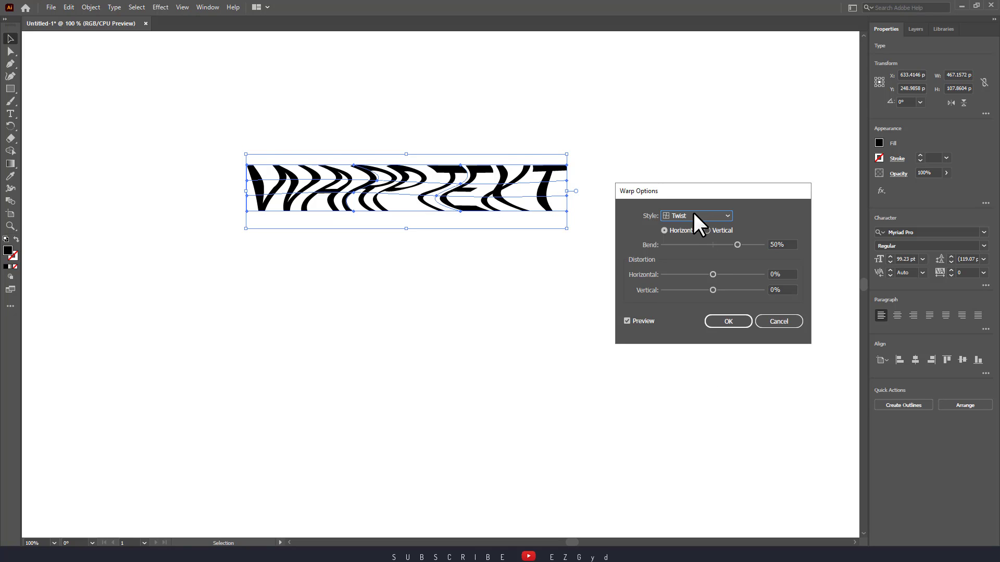
# Try the Twist warp at -13% bend in vertical and horizontal orientation, then set its horizontal bend to 23%.
pyautogui.moveTo(726, 243); pyautogui.dragTo(705, 245)
pyautogui.click(707, 230)
pyautogui.click(689, 229)
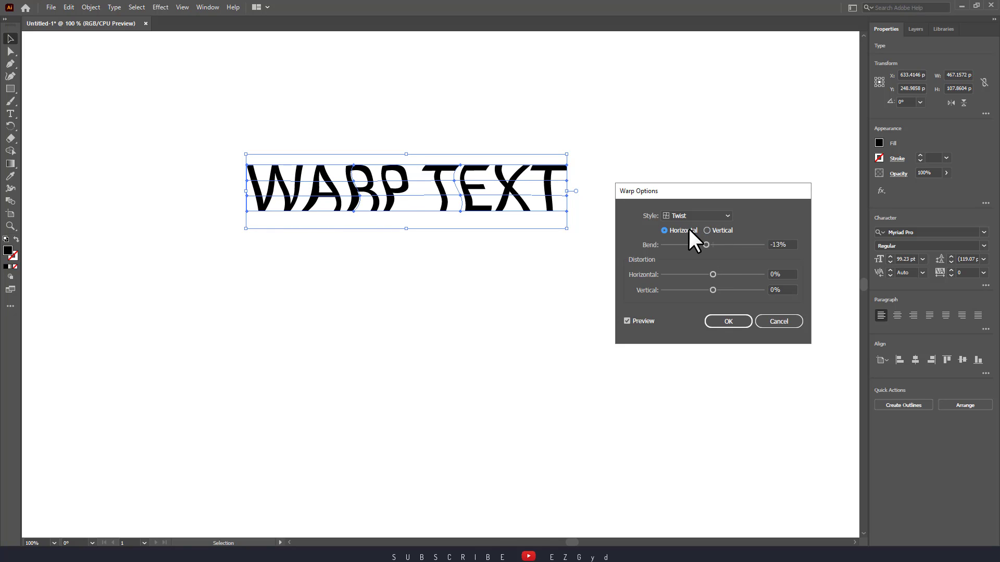
pyautogui.click(726, 243)
pyautogui.moveTo(724, 244); pyautogui.dragTo(722, 244)
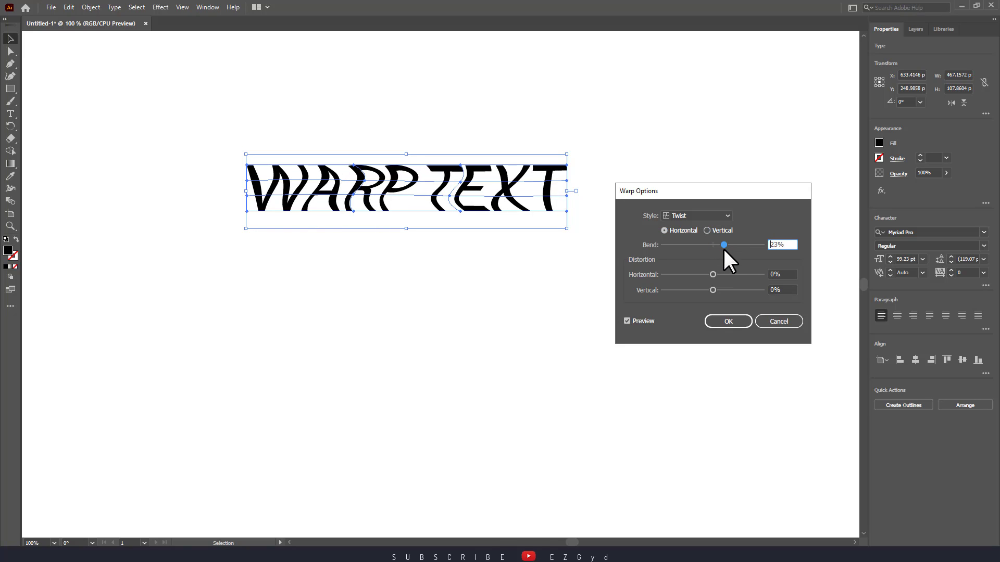
# Switch the warp style to Arc and set its horizontal bend to 34%.
pyautogui.click(693, 215)
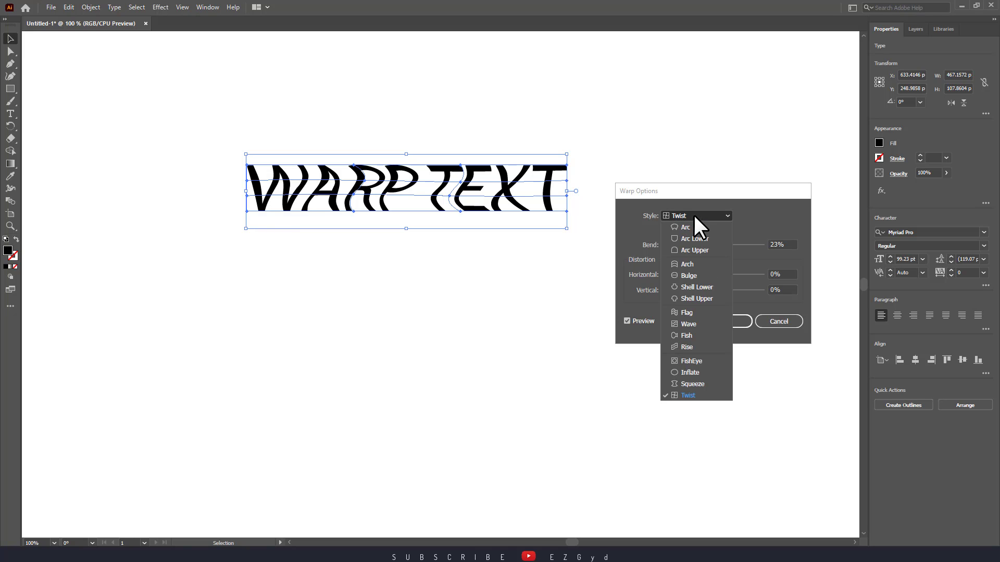
pyautogui.click(696, 224)
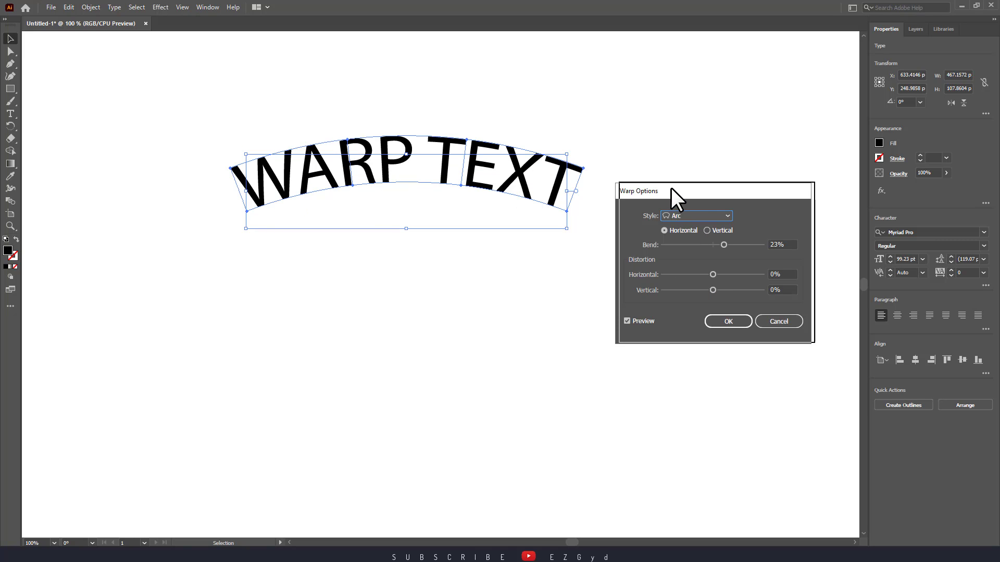
pyautogui.moveTo(670, 189); pyautogui.dragTo(674, 188)
pyautogui.click(718, 244)
pyautogui.moveTo(710, 241)
pyautogui.mouseDown()
pyautogui.moveTo(693, 239)
pyautogui.moveTo(720, 238)
pyautogui.mouseUp()
pyautogui.click(733, 242)
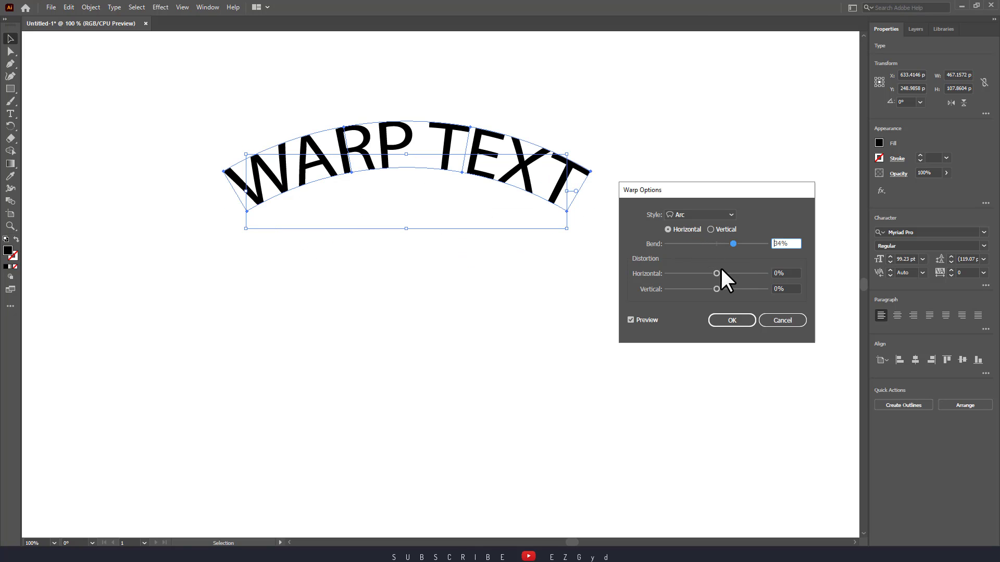
# Try the Arc warp in vertical orientation at 34% bend and discard the warp.
pyautogui.click(710, 230)
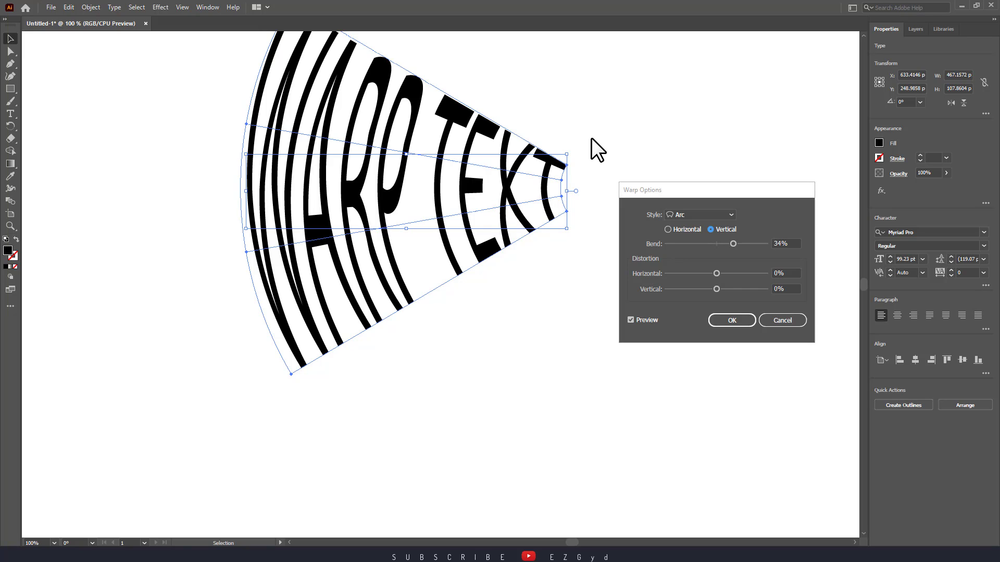
pyautogui.click(777, 321)
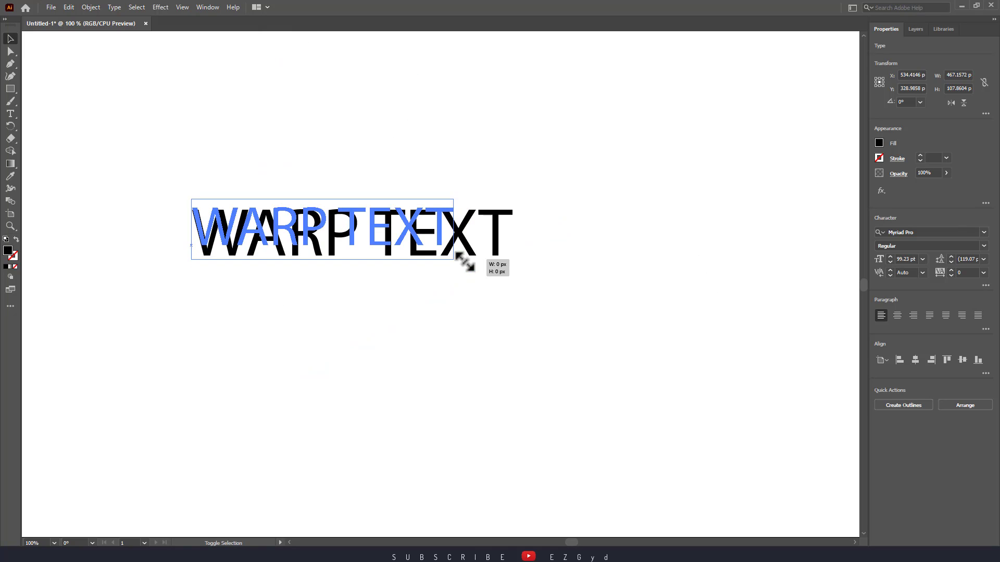
# Scale the WARP TEXT object down proportionally to about 359 px wide and move it about 11 px right and 41 px down.
pyautogui.moveTo(464, 262); pyautogui.dragTo(440, 258)
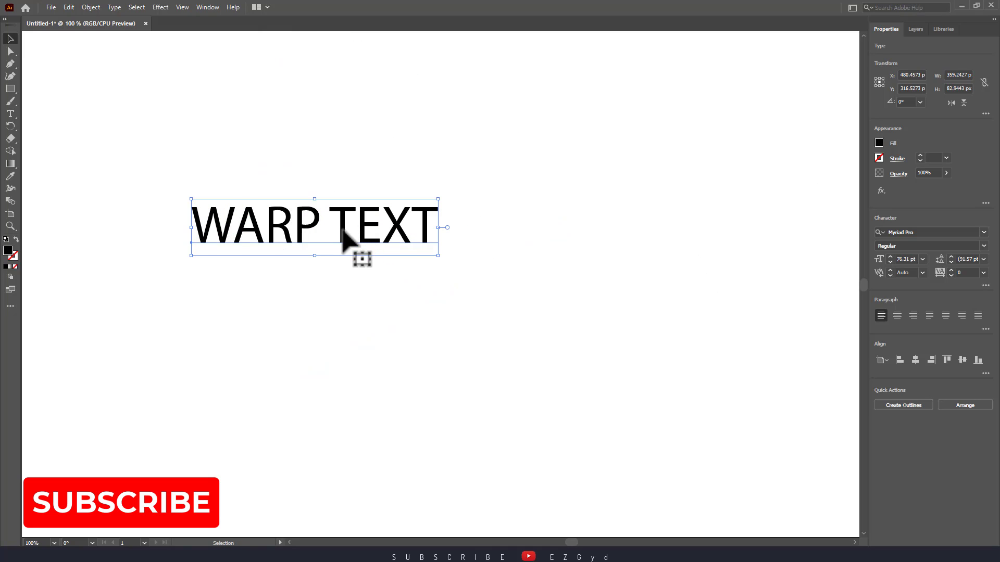
pyautogui.moveTo(331, 226); pyautogui.dragTo(337, 247)
# Start an Envelope Distort warp on the text and try the Arc style vertically at 19% bend and horizontally at 42% bend.
pyautogui.click(91, 7)
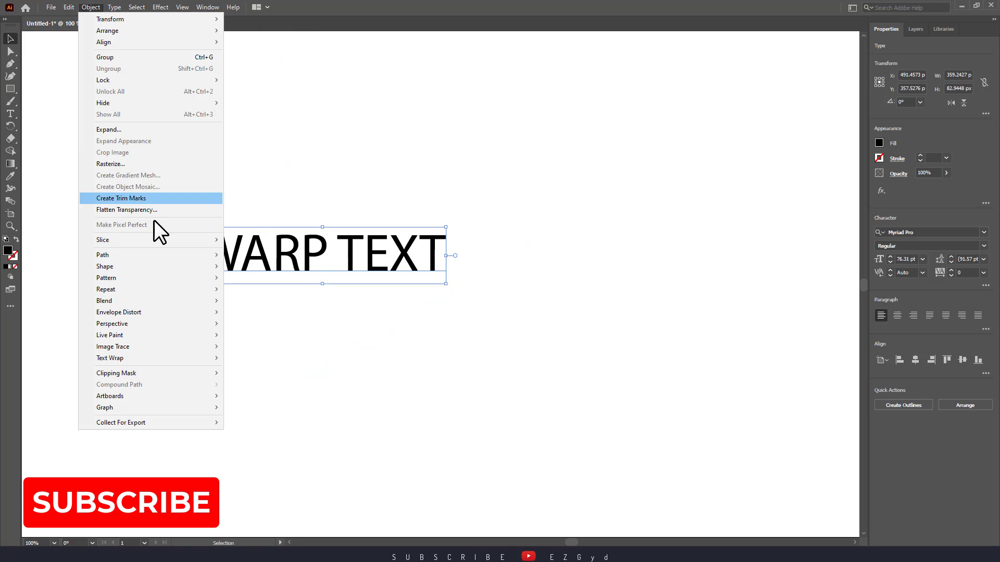
pyautogui.moveTo(168, 312)
pyautogui.click(237, 312)
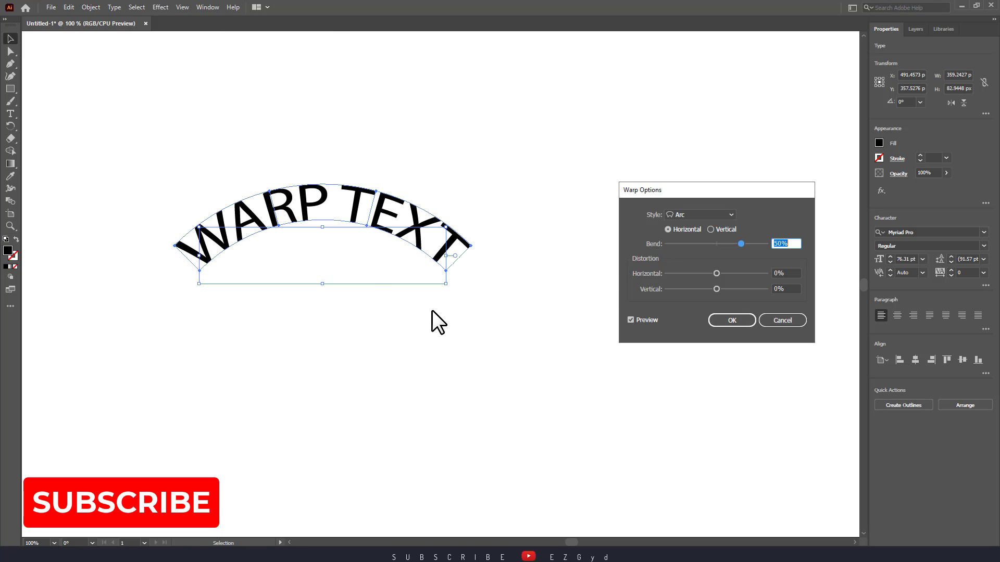
pyautogui.click(722, 230)
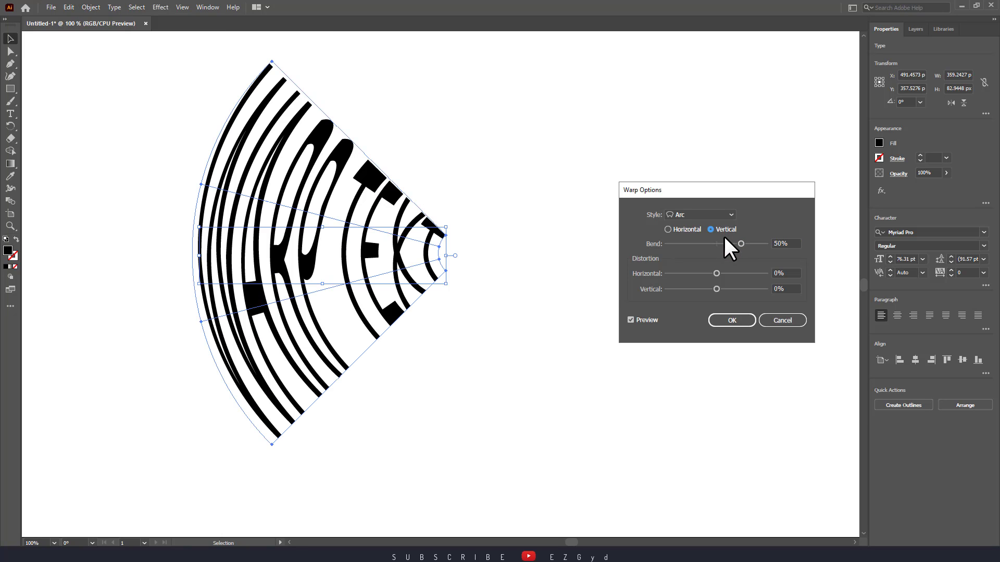
pyautogui.moveTo(729, 245)
pyautogui.mouseDown()
pyautogui.moveTo(678, 239)
pyautogui.moveTo(736, 240)
pyautogui.mouseUp()
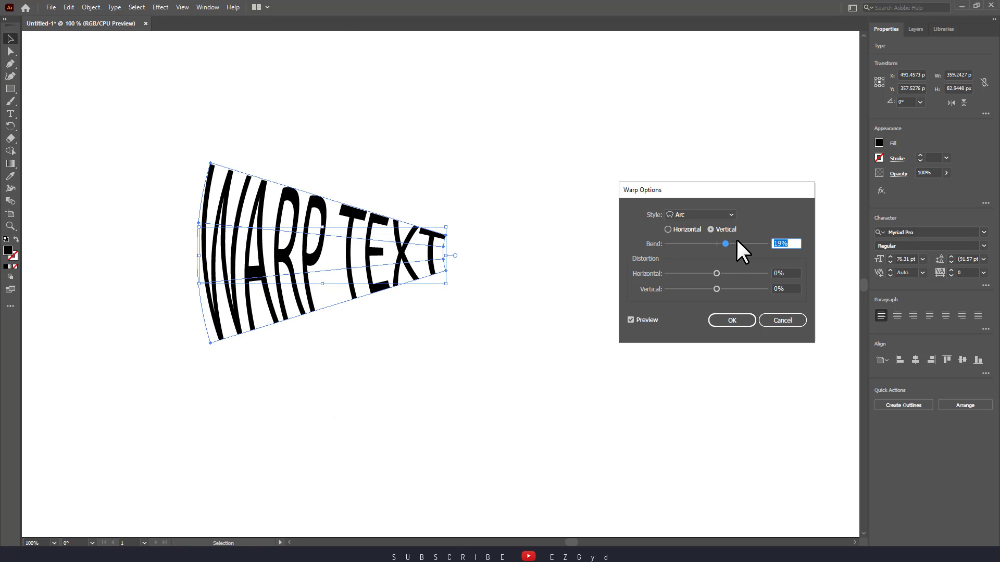
pyautogui.click(679, 230)
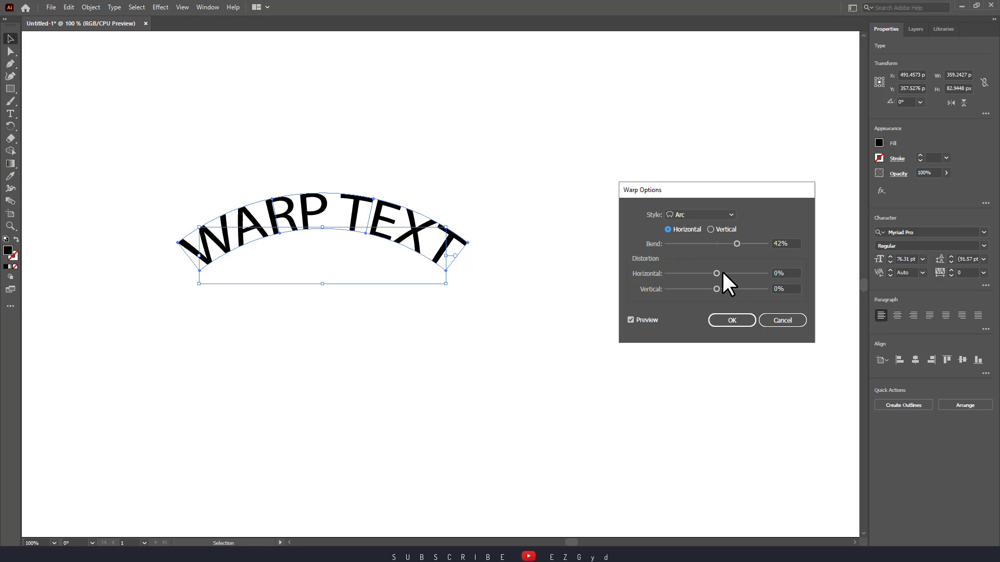
# Try distorting the arc at -34% horizontal and -49% vertical, and at 20% bend with 30% and 3% horizontal and 4% vertical distortion.
pyautogui.moveTo(722, 271); pyautogui.dragTo(700, 273)
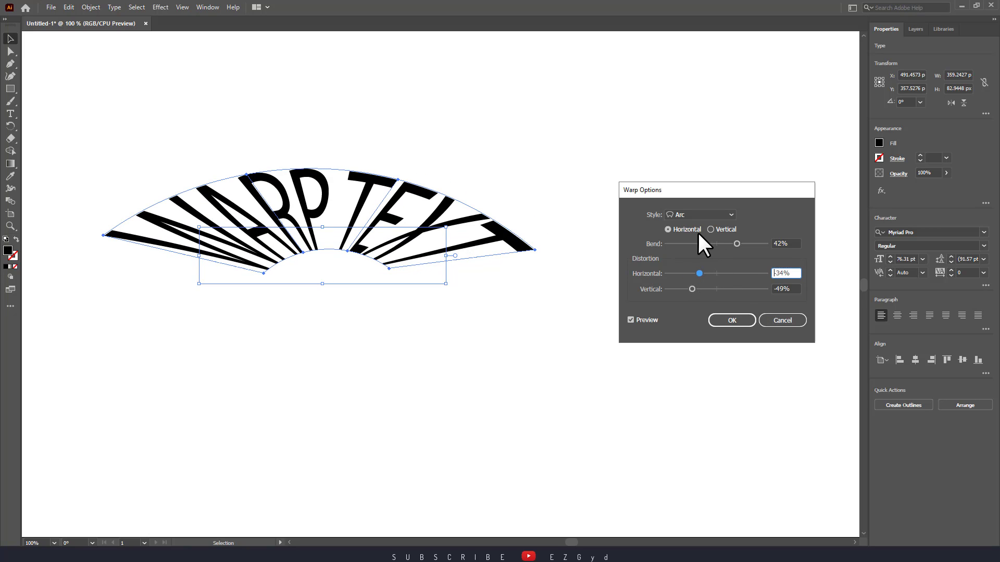
pyautogui.click(725, 245)
pyautogui.moveTo(719, 271)
pyautogui.mouseDown()
pyautogui.moveTo(730, 273)
pyautogui.moveTo(716, 288)
pyautogui.mouseUp()
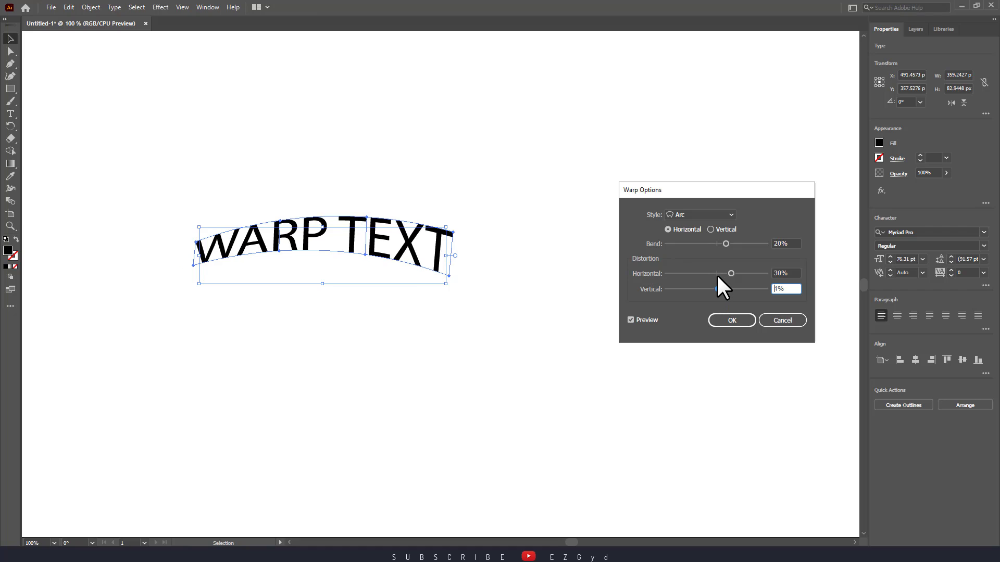
pyautogui.click(716, 274)
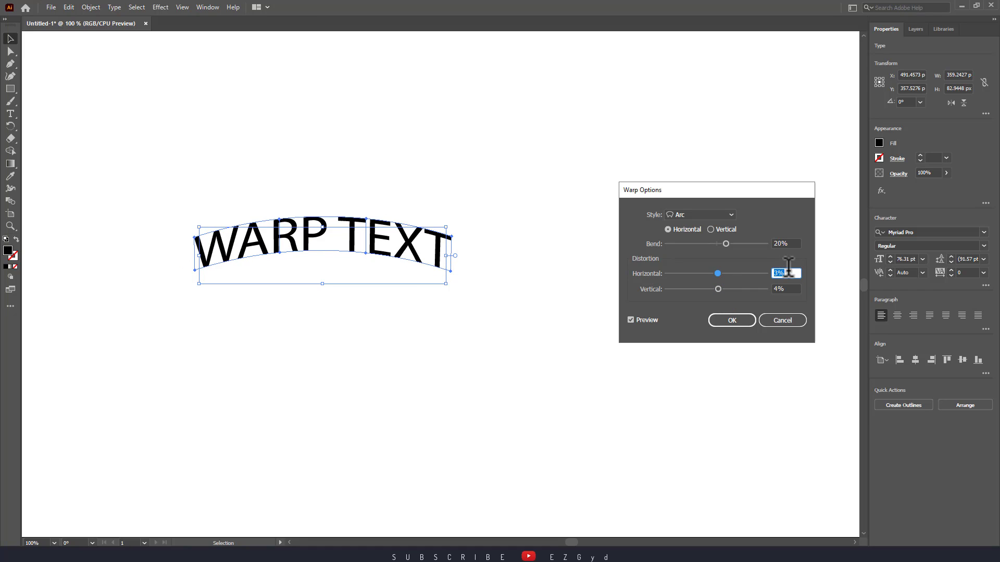
# Set both the horizontal and vertical distortion of the warp to 0%.
pyautogui.write('0')
pyautogui.click(791, 287)
pyautogui.write('0')
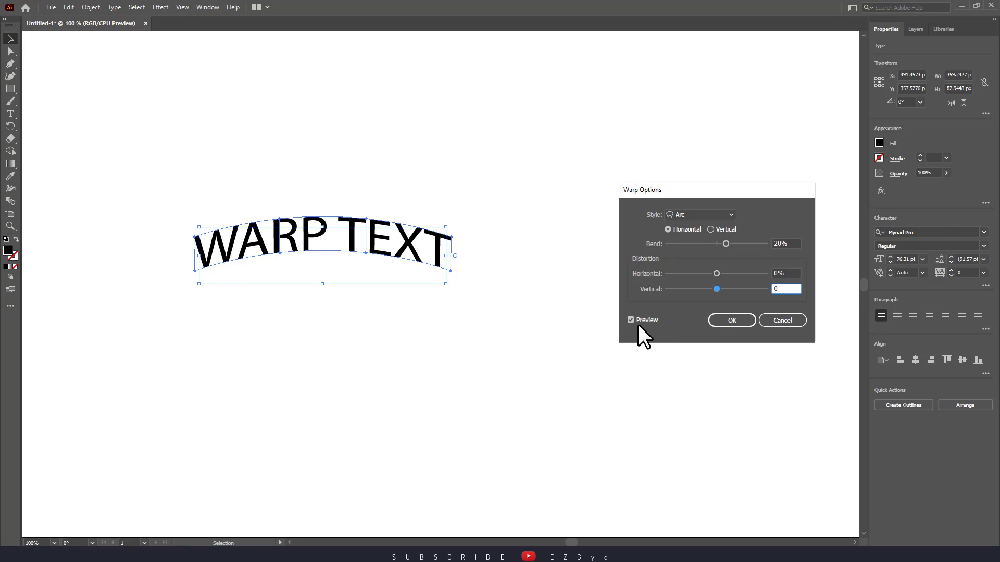
pyautogui.press('Tab')
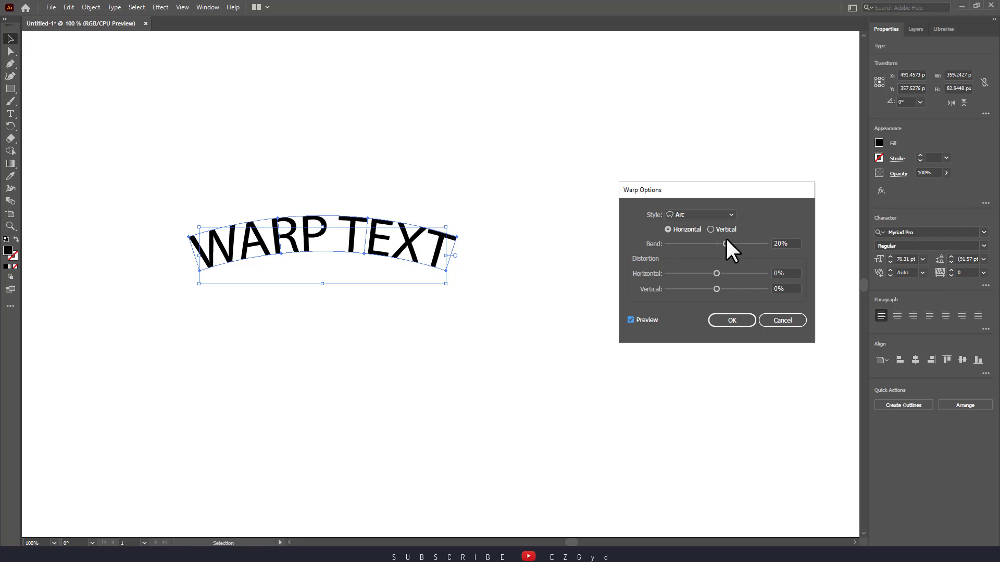
# Try the Arc warp at 32% bend, set the bend to 0% and change the warp style to Flag.
pyautogui.moveTo(724, 239); pyautogui.dragTo(730, 240)
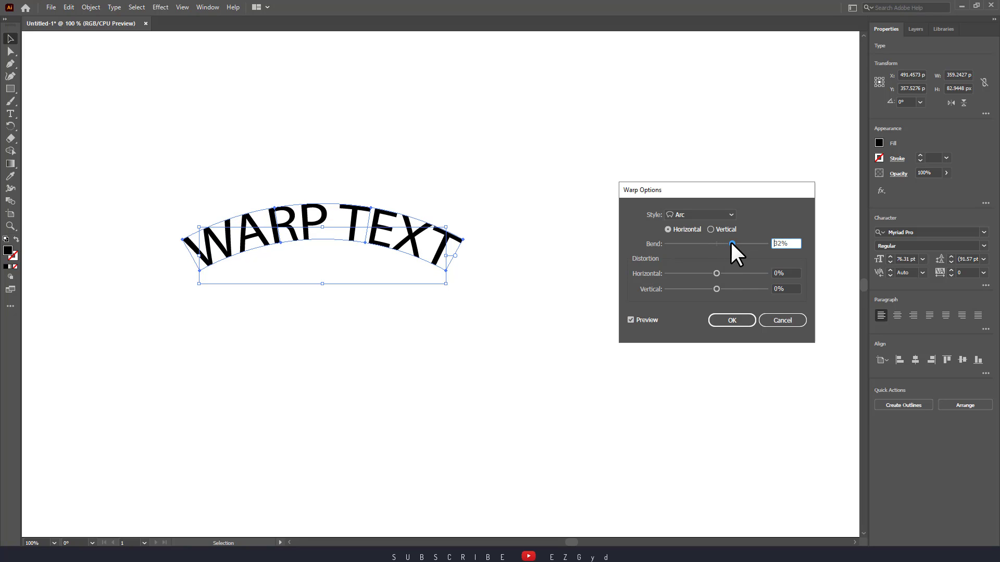
pyautogui.write('0')
pyautogui.press('Tab')
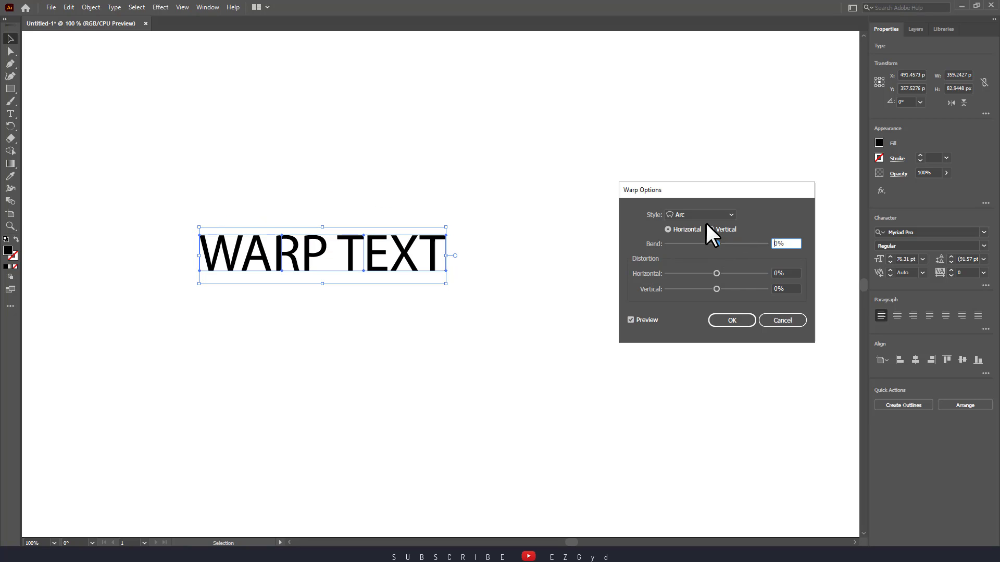
pyautogui.click(703, 216)
pyautogui.click(697, 312)
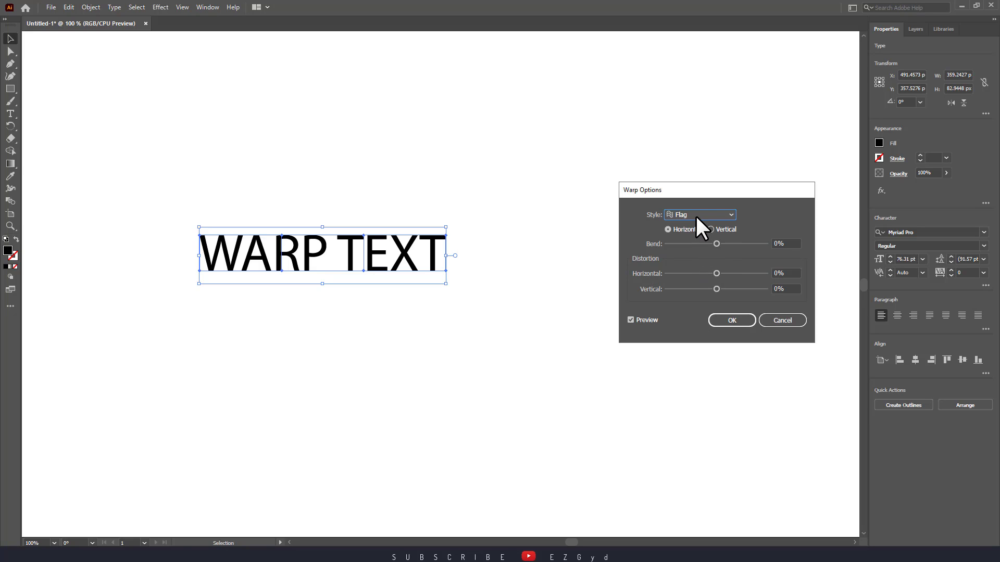
# Set the horizontal Flag warp's bend to 76% and apply the warp to the text.
pyautogui.click(727, 244)
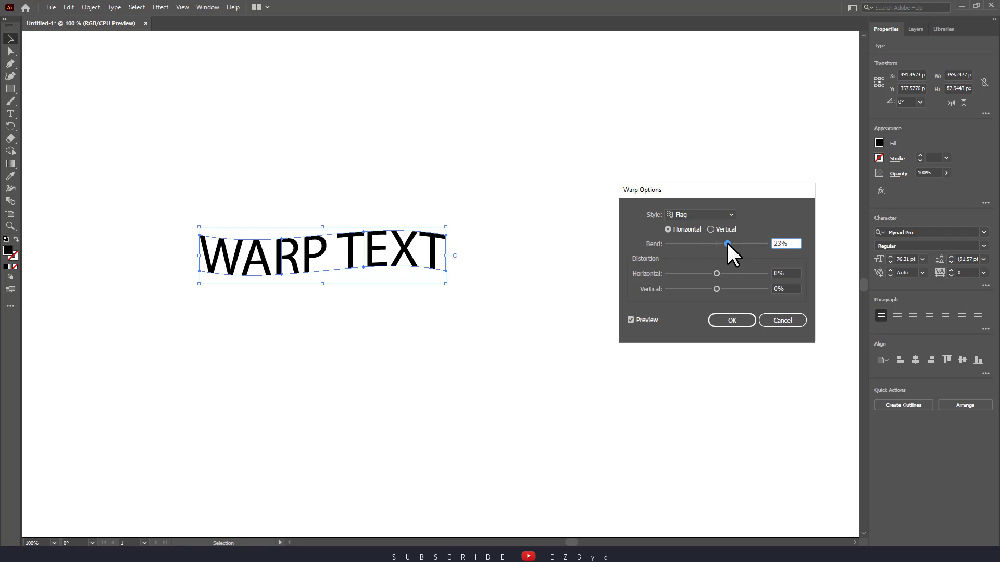
pyautogui.moveTo(735, 243); pyautogui.dragTo(754, 243)
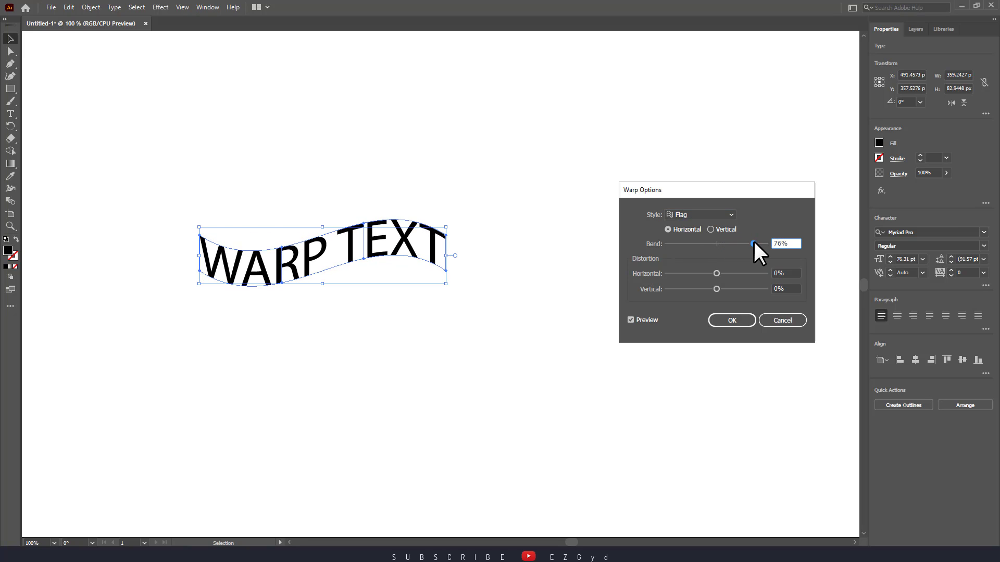
pyautogui.click(733, 324)
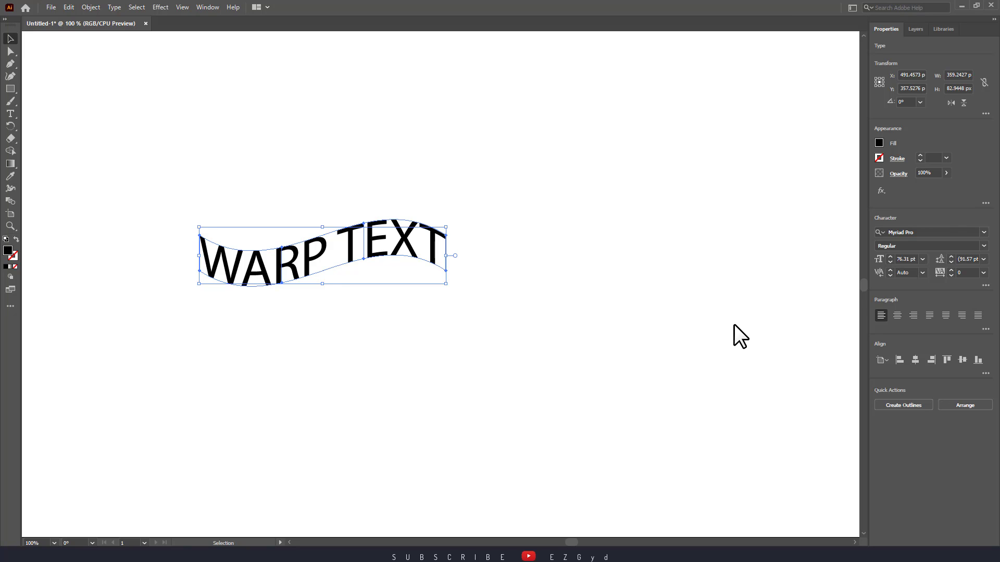
# Move the warped text a short distance to the right on the artboard and deselect it.
pyautogui.click(659, 326)
pyautogui.moveTo(416, 263); pyautogui.dragTo(474, 258)
pyautogui.click(715, 305)
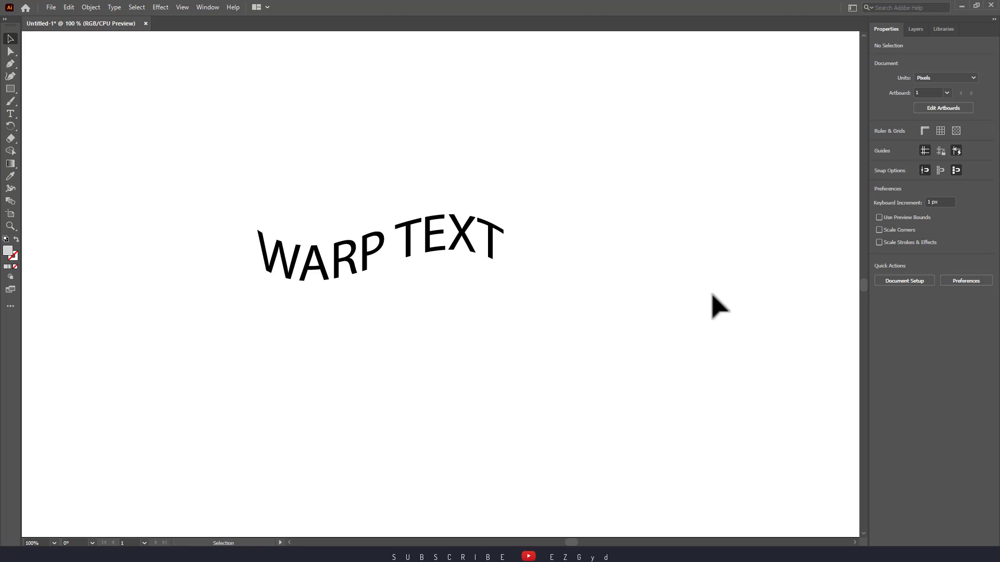